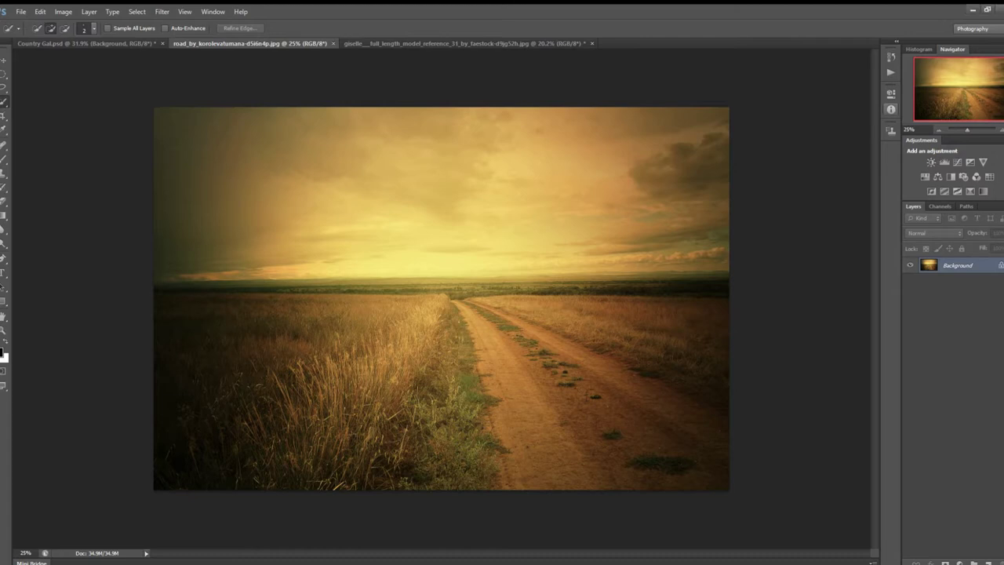
# Duplicate the road photo's Background layer and set the copy's blend mode to Screen
pyautogui.hotkey('ctrl', '+')
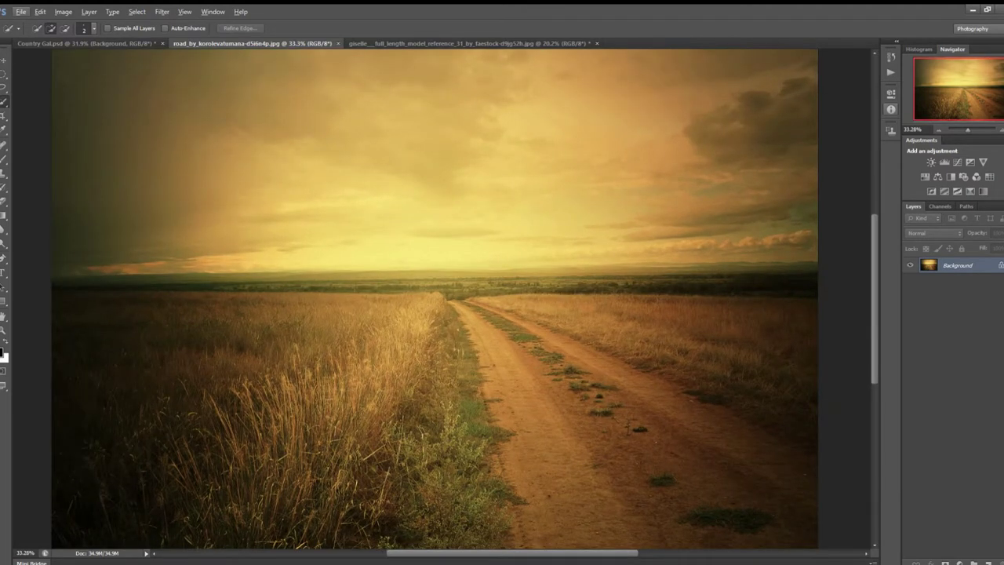
pyautogui.scroll(-3, 434, 298)
pyautogui.scroll(3, 434, 298)
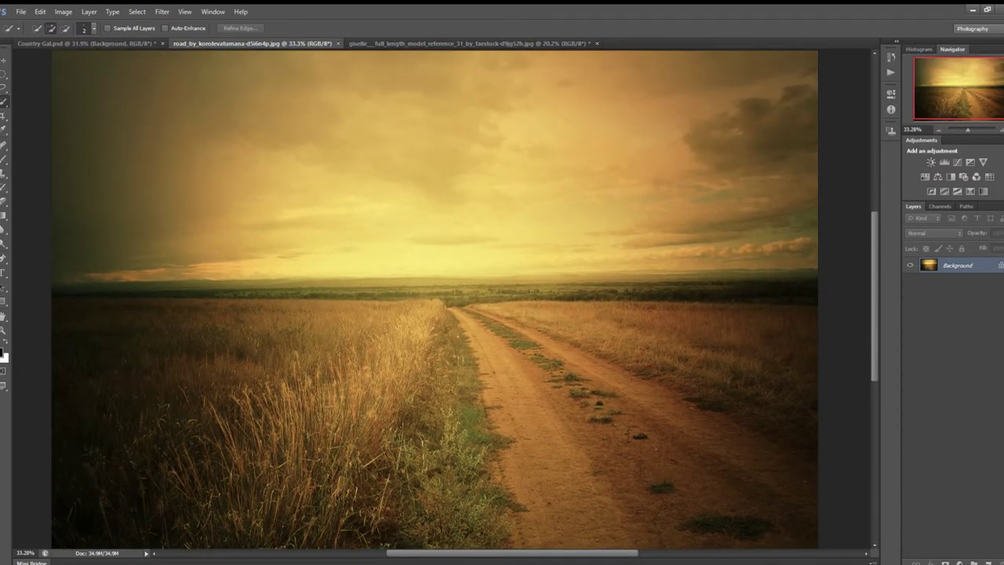
pyautogui.hotkey('ctrl', 'j')
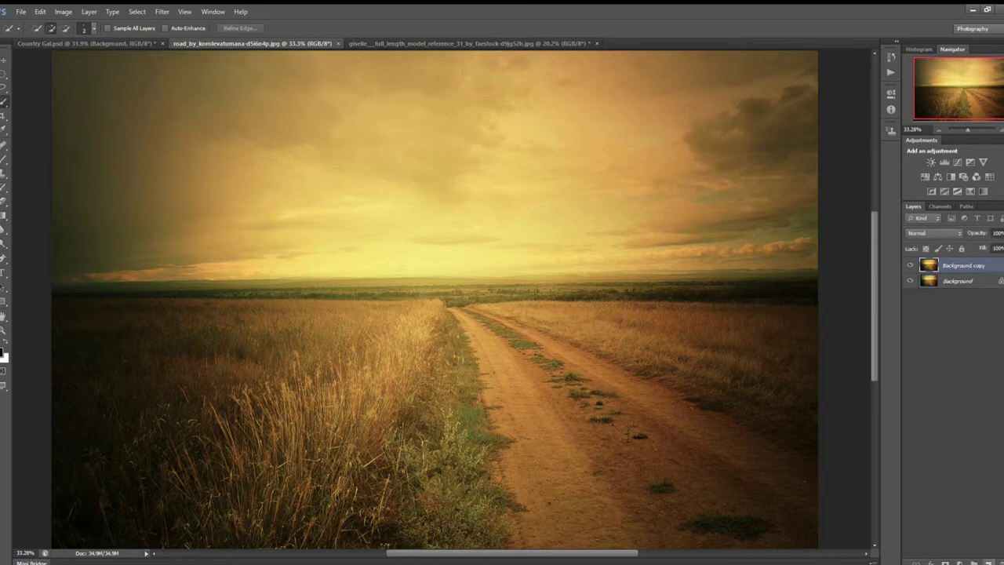
pyautogui.scroll(-3, 435, 298)
pyautogui.scroll(3, 435, 298)
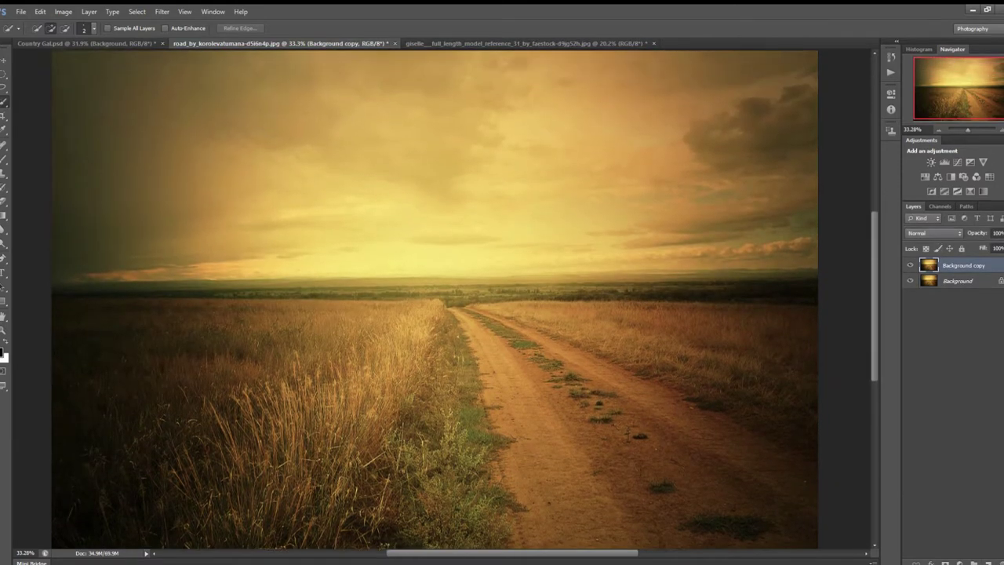
pyautogui.hotkey('shift', 'alt', 's')
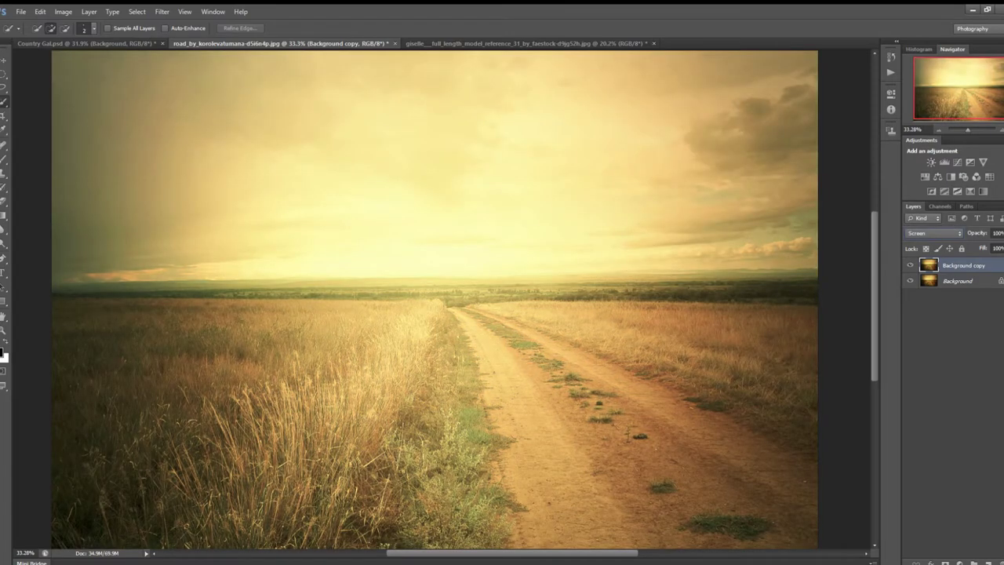
pyautogui.click(526, 44)
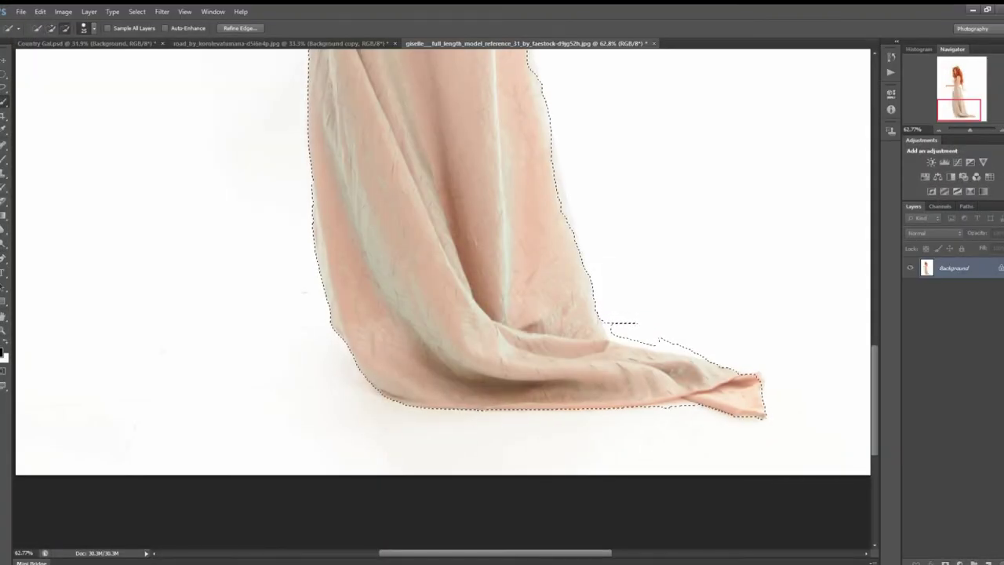
# Tighten the model's Quick Selection along her dress hem
pyautogui.moveTo(628, 326); pyautogui.dragTo(674, 345)
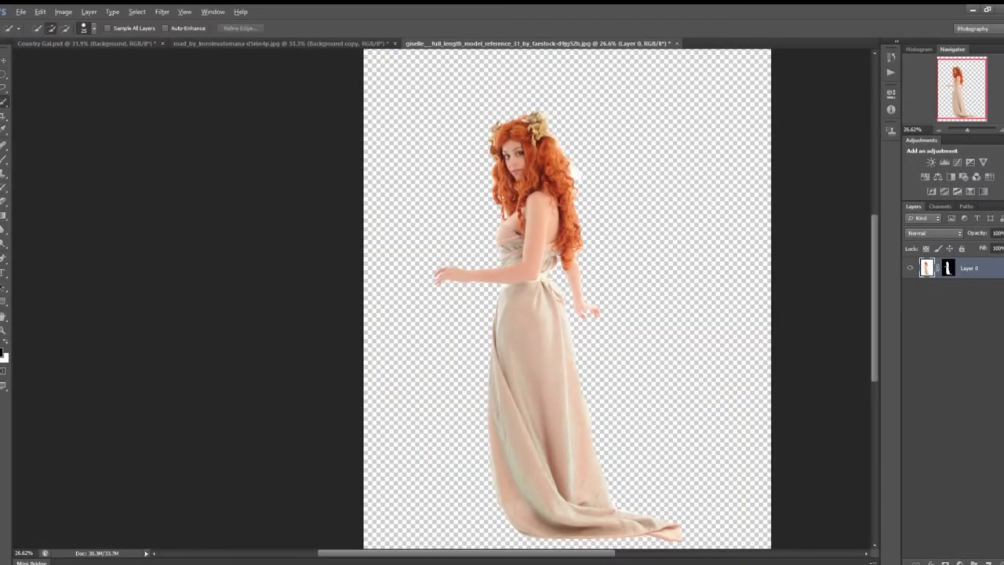
pyautogui.press('v')
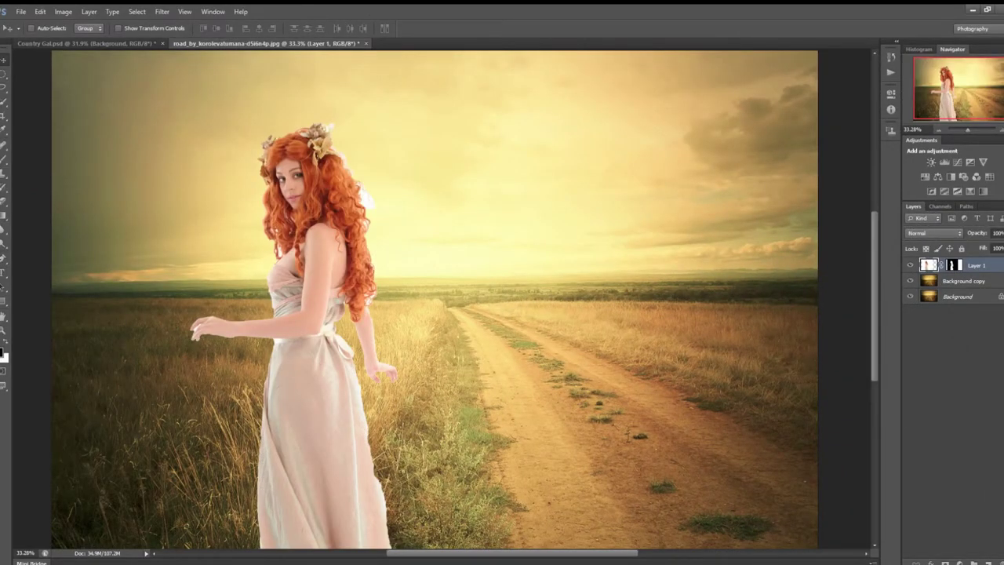
# Move the cut-out woman right so she stands on the dirt road
pyautogui.moveTo(310, 314); pyautogui.dragTo(569, 259)
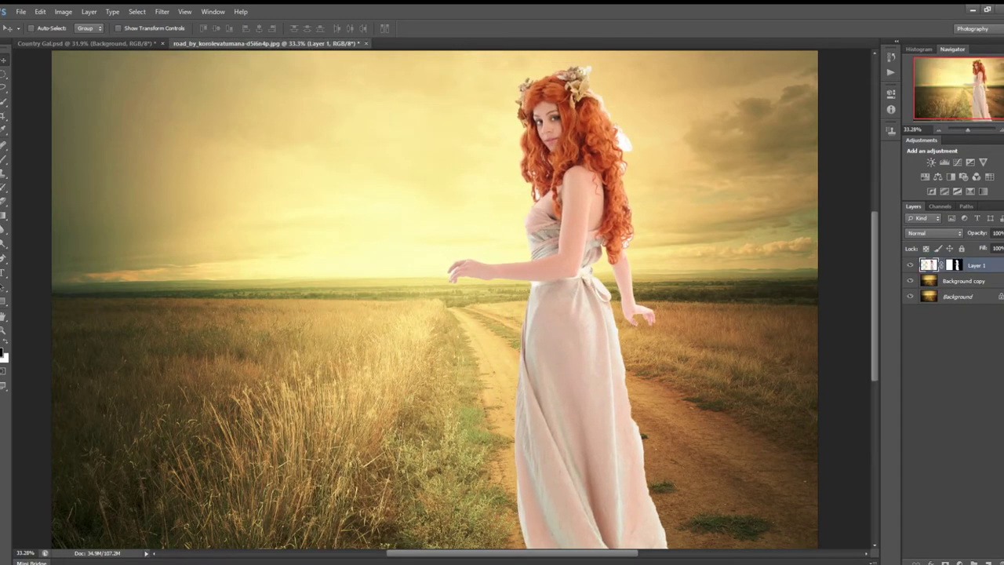
pyautogui.scroll(-3, 458, 280)
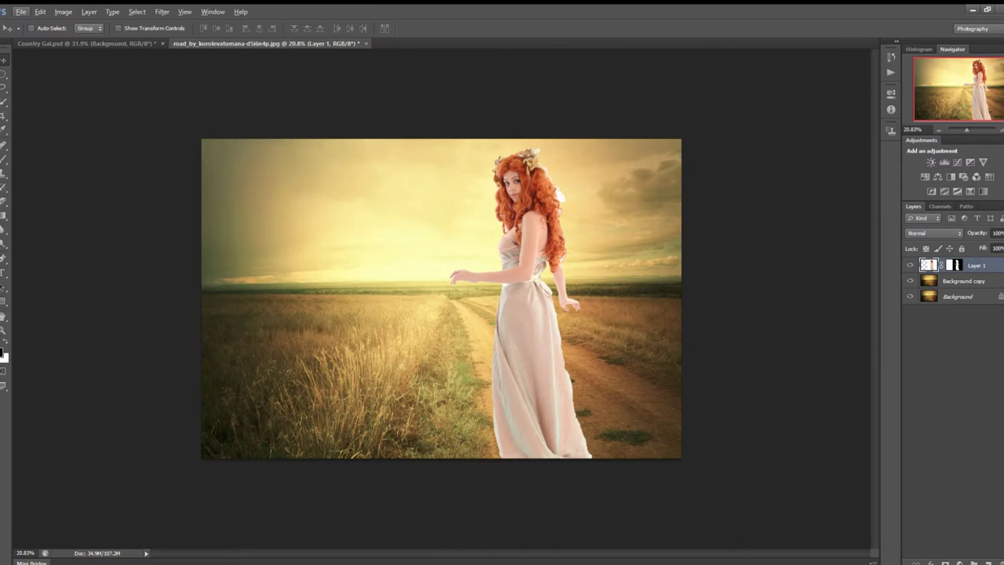
# Scale the woman to about 64% and nudge her slightly right and down on the road
pyautogui.hotkey('ctrl', 't')
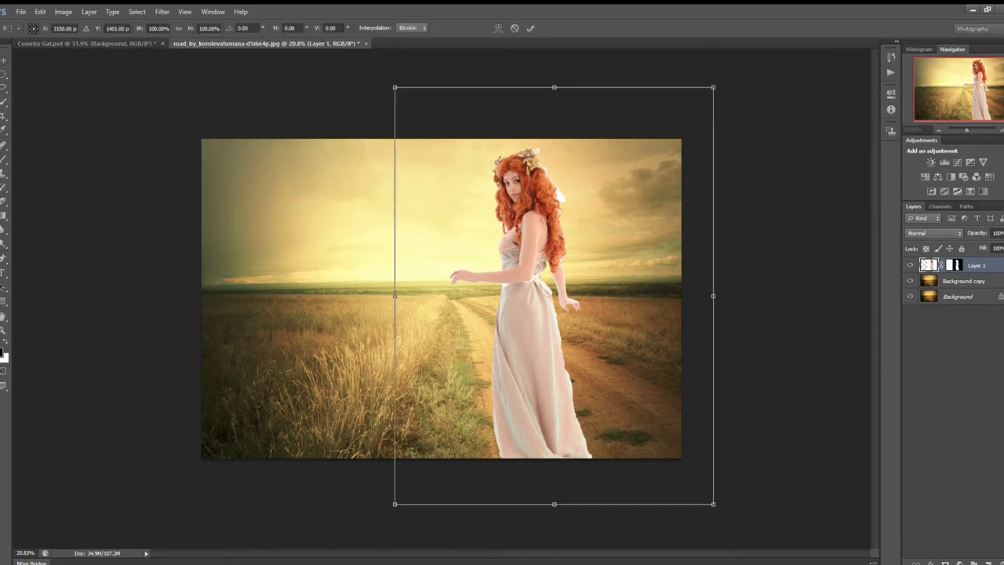
pyautogui.moveTo(713, 87)
pyautogui.mouseDown()
pyautogui.moveTo(572, 271)
pyautogui.moveTo(627, 190)
pyautogui.moveTo(585, 256)
pyautogui.moveTo(599, 207)
pyautogui.mouseUp()
pyautogui.moveTo(534, 314)
pyautogui.mouseDown()
pyautogui.moveTo(547, 311)
pyautogui.moveTo(524, 312)
pyautogui.moveTo(542, 308)
pyautogui.moveTo(534, 314)
pyautogui.mouseUp()
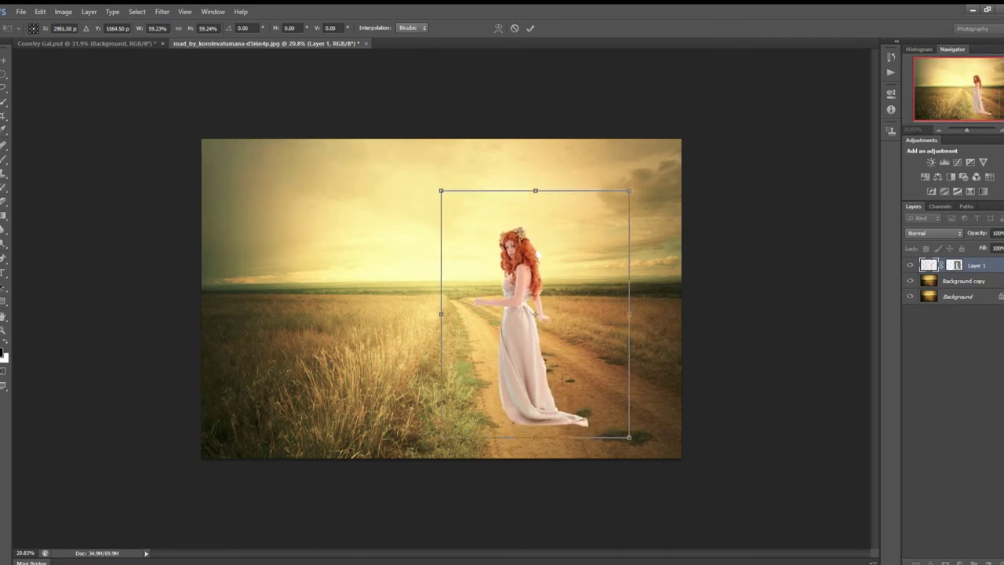
pyautogui.moveTo(629, 190); pyautogui.dragTo(647, 167)
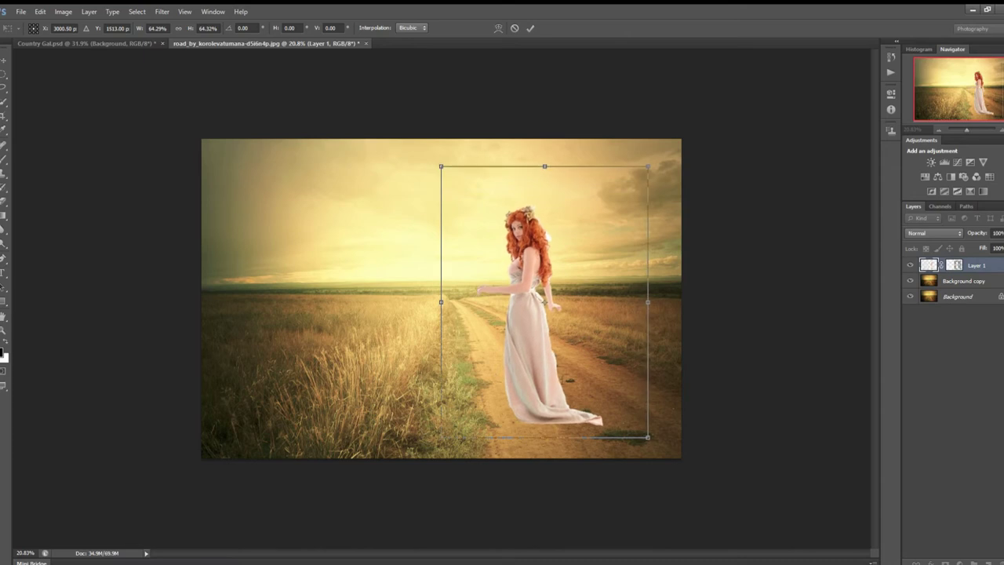
pyautogui.press('Return')
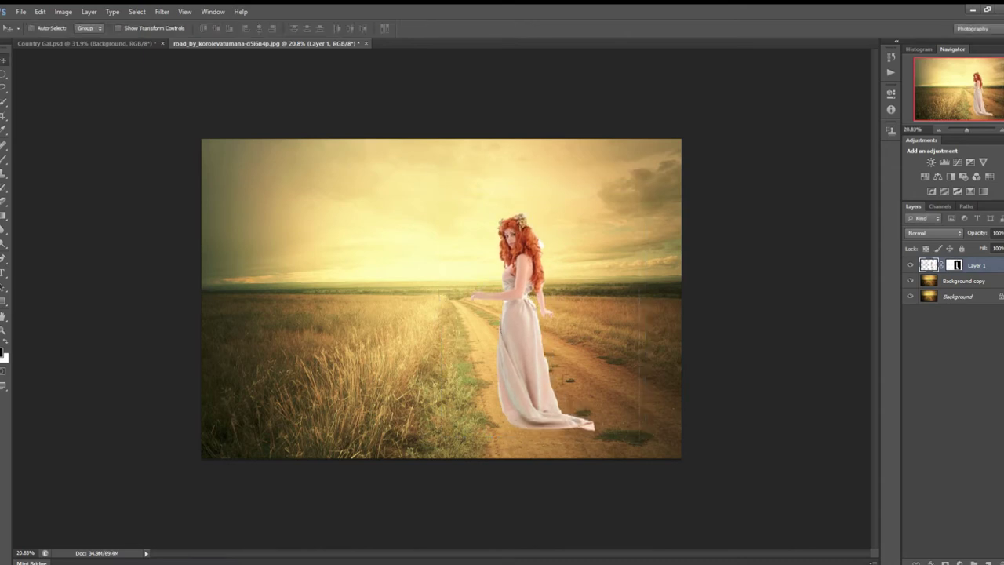
pyautogui.click(5, 159)
# Paint Layer 1's mask at 39% opacity so her gown edges blend into the grass
pyautogui.click(954, 265)
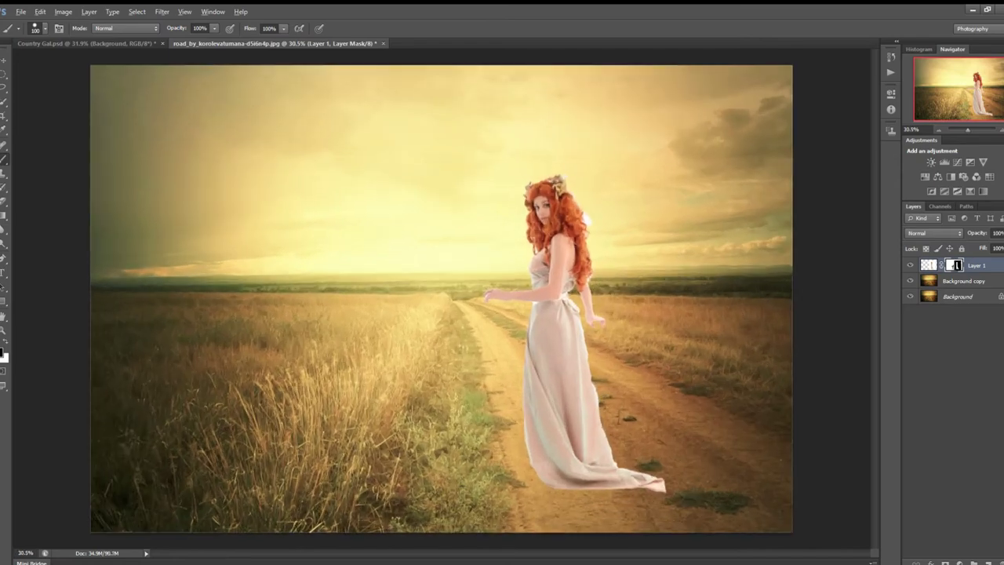
pyautogui.scroll(5, 532, 257)
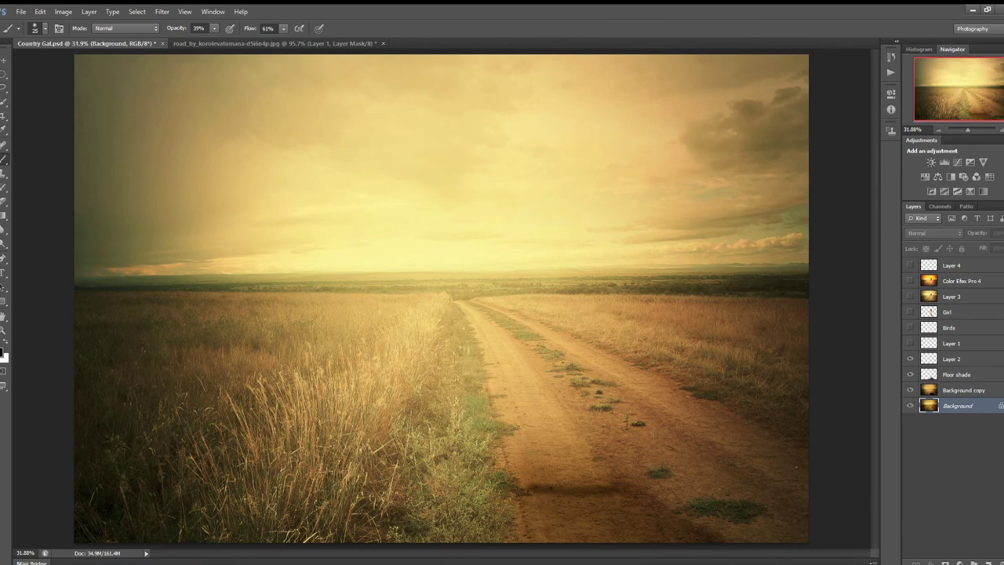
# In Country Gal.psd, hide Layer 2 and Floor shade, and show Layer 3 and Girl
pyautogui.click(910, 358)
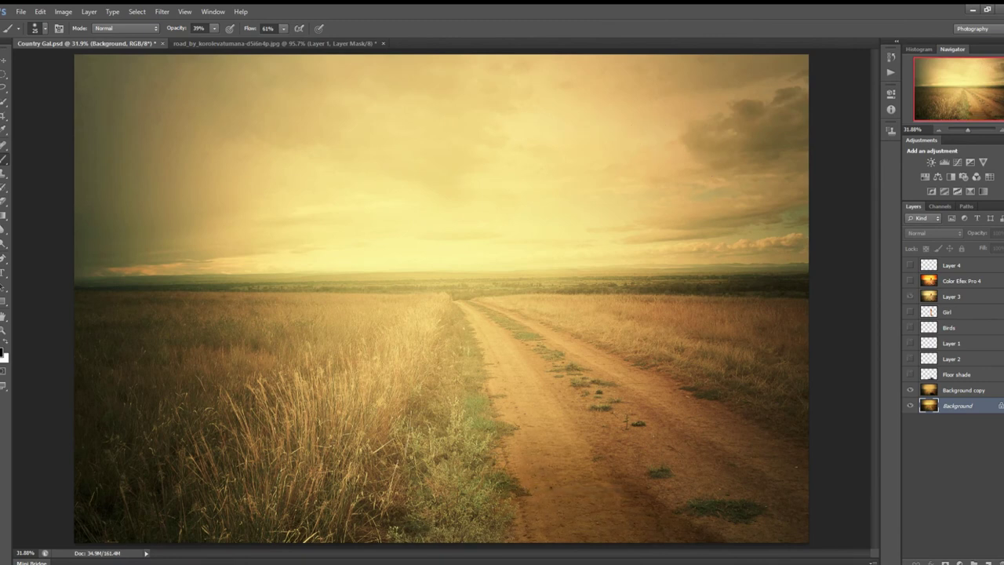
pyautogui.click(909, 296)
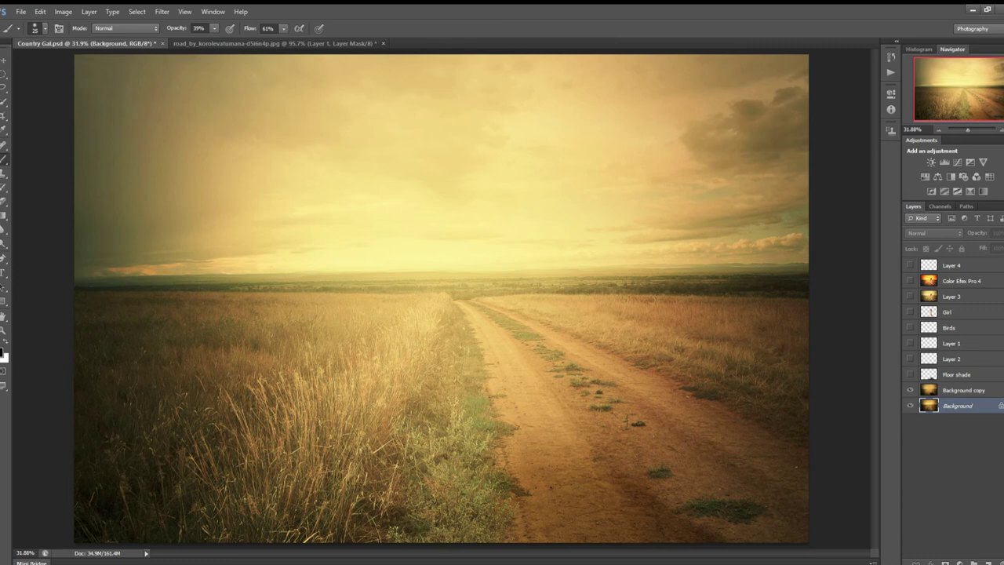
pyautogui.click(910, 311)
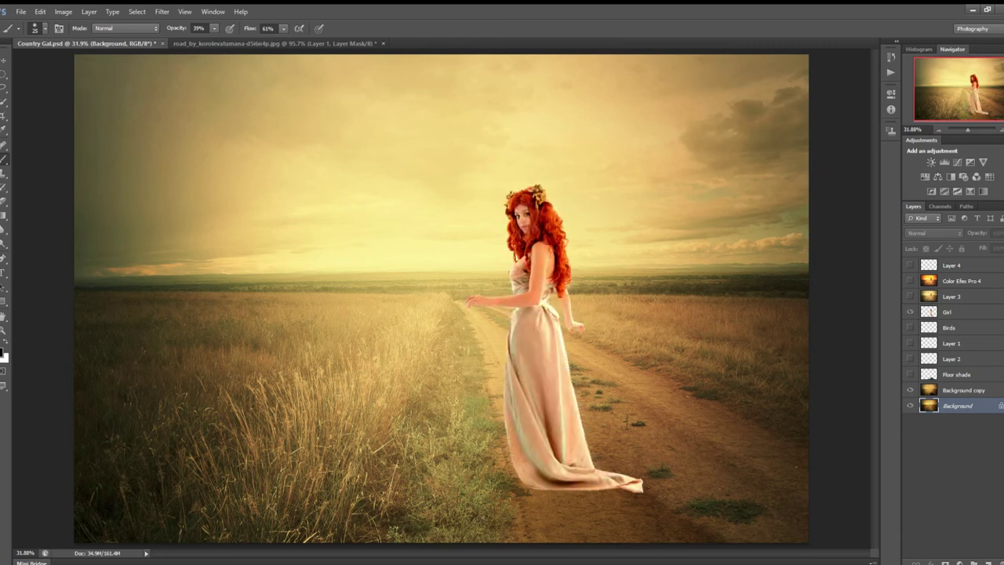